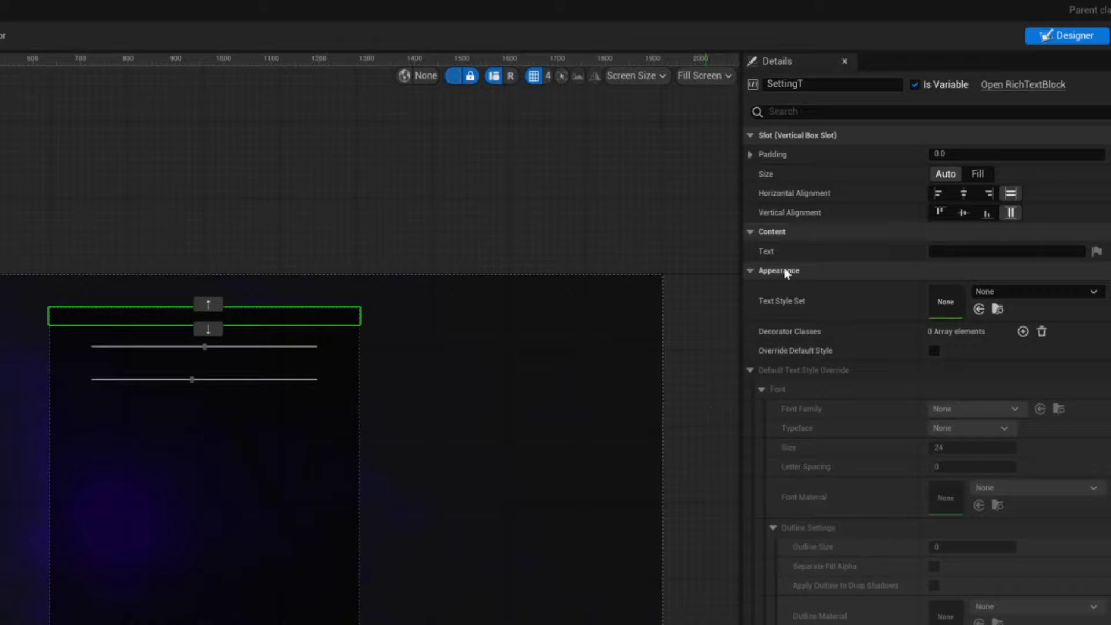
Enter 'Setting' as the title rich text block's Content text.
click(967, 251)
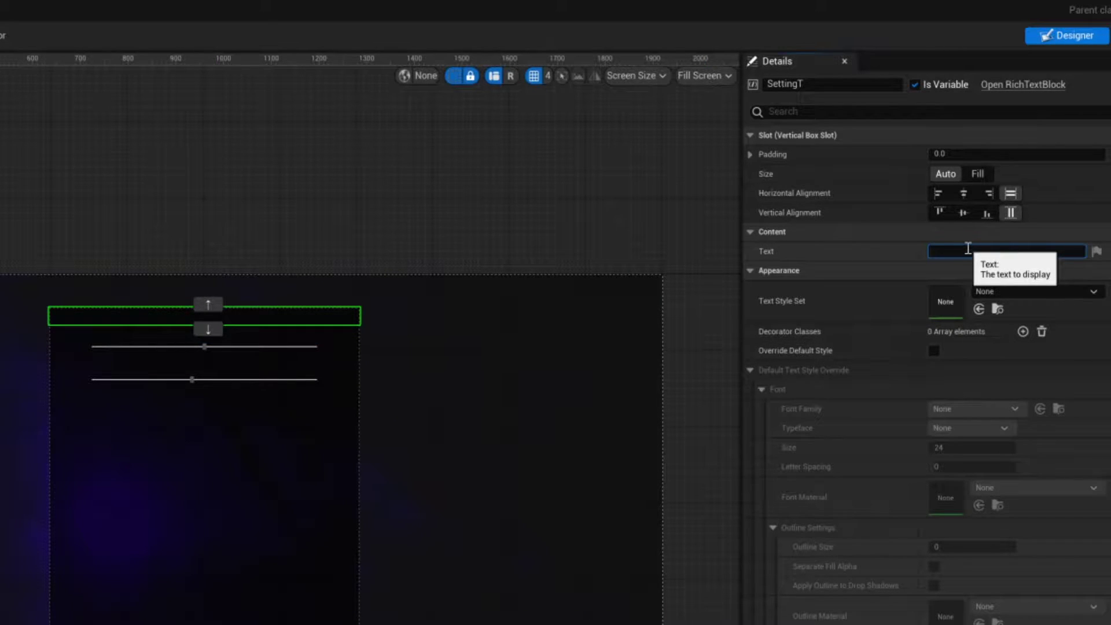
text(S)
key(Return)
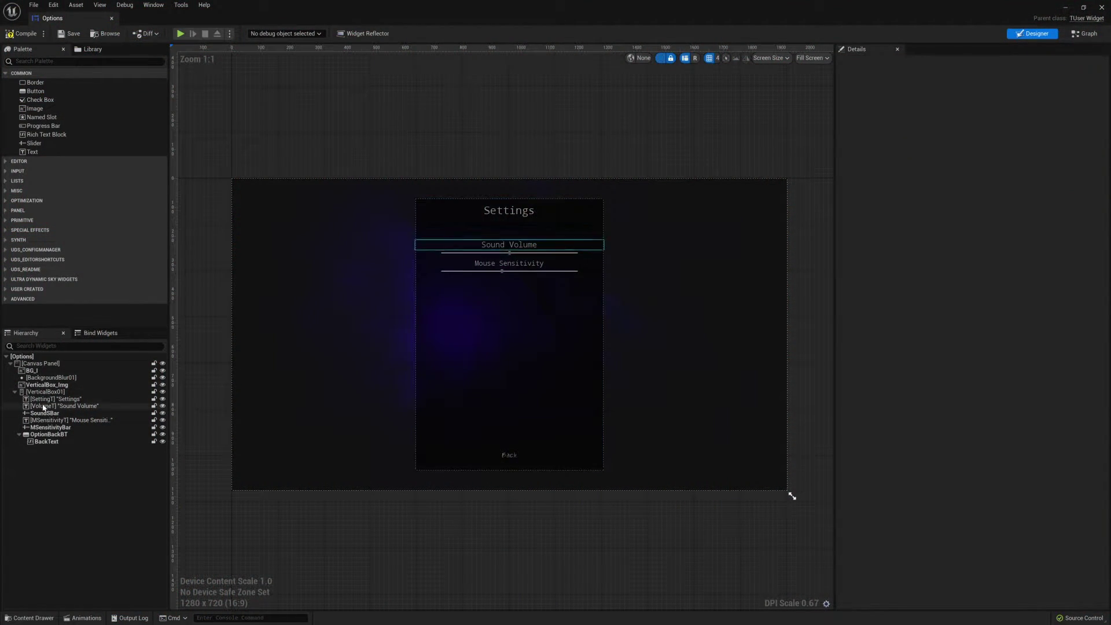
Add a Rich Text Block from the Palette into VerticalBox01 above the Back button.
click(58, 399)
right_click(67, 399)
mouse_move(130, 483)
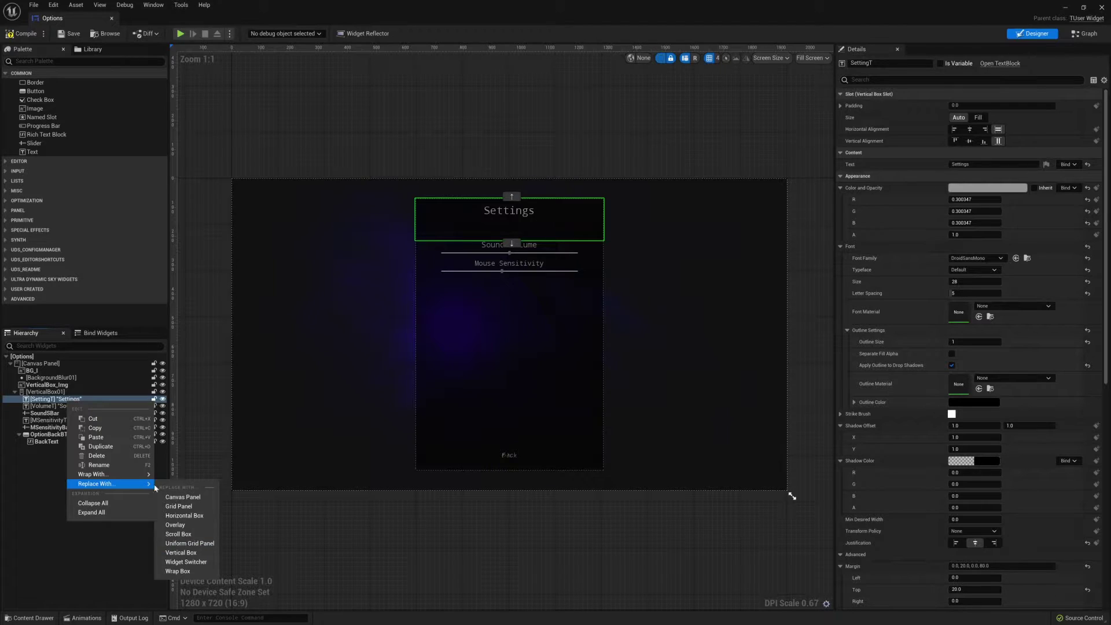
click(176, 499)
text(ich)
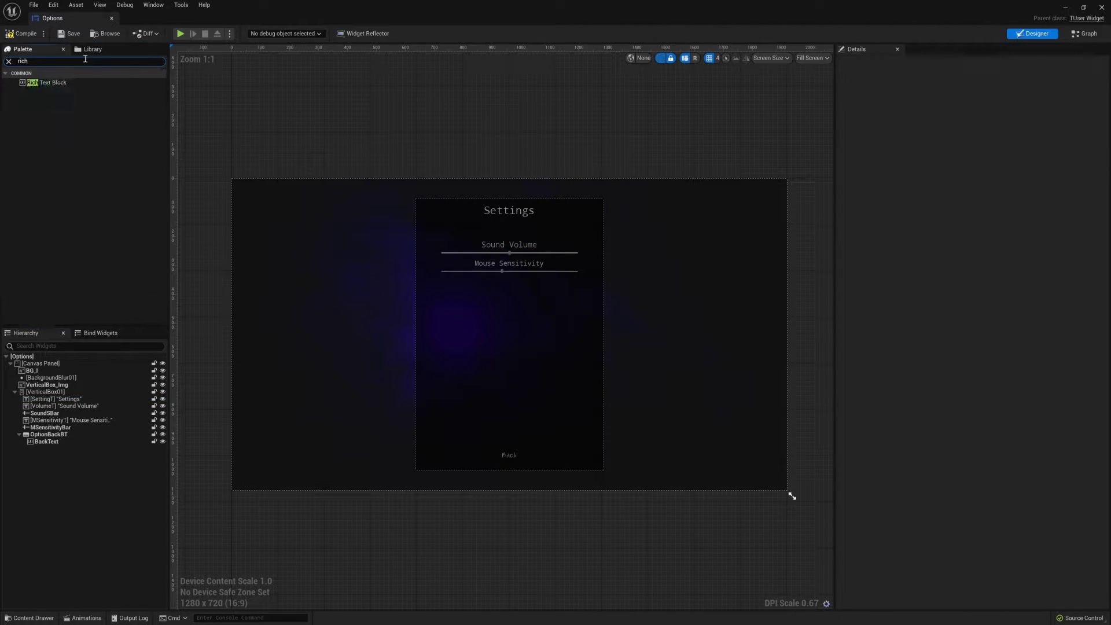
mouse_move(46, 82)
mouse_down()
mouse_move(92, 263)
mouse_move(52, 430)
mouse_up()
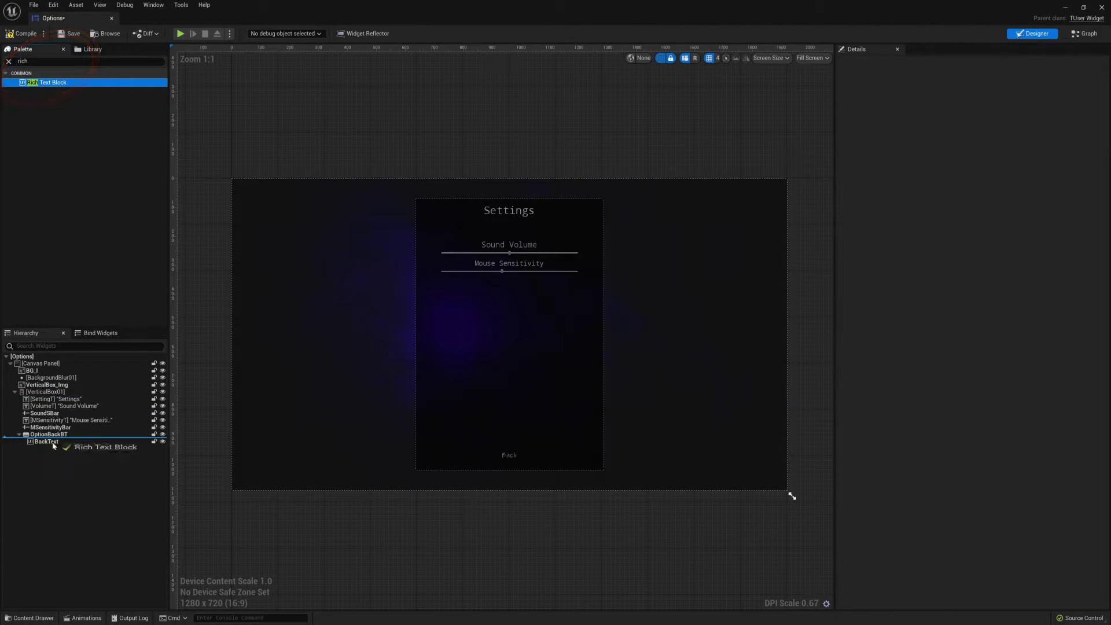
drag(52, 430, 52, 433)
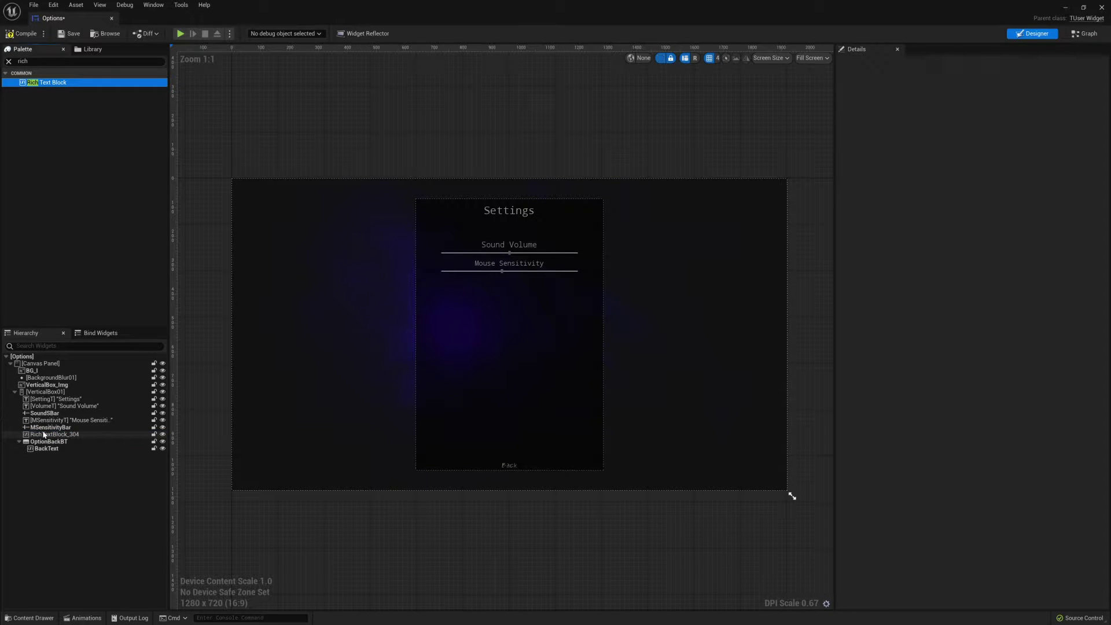
Replace the Settings and Sound Volume text widgets with Rich Text Blocks.
click(35, 399)
right_click(44, 400)
mouse_move(96, 482)
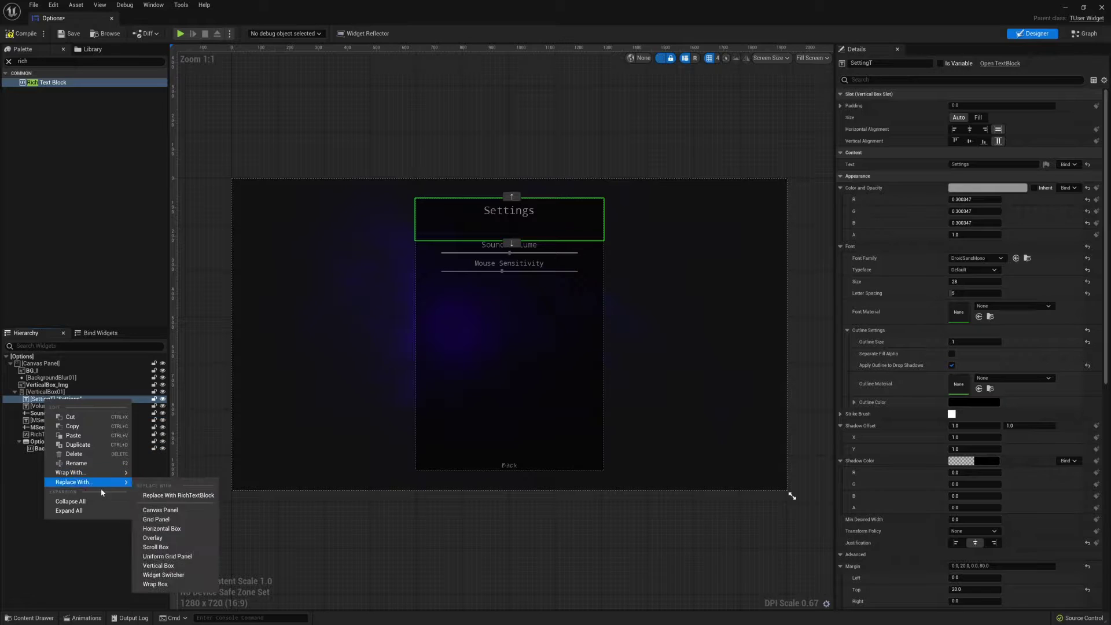
click(178, 498)
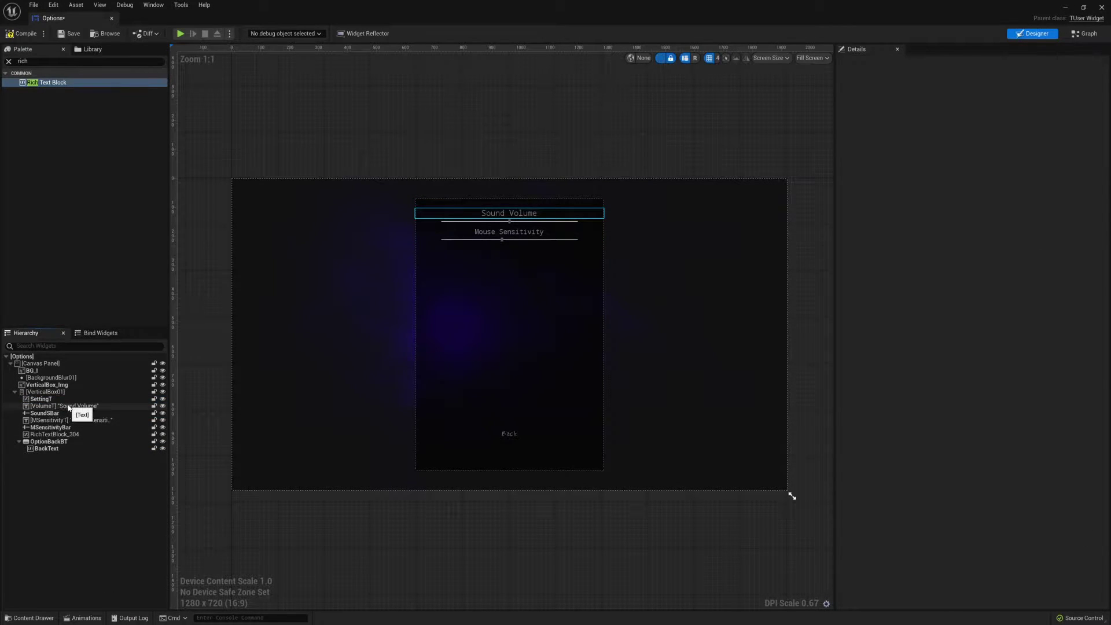
click(68, 406)
right_click(78, 406)
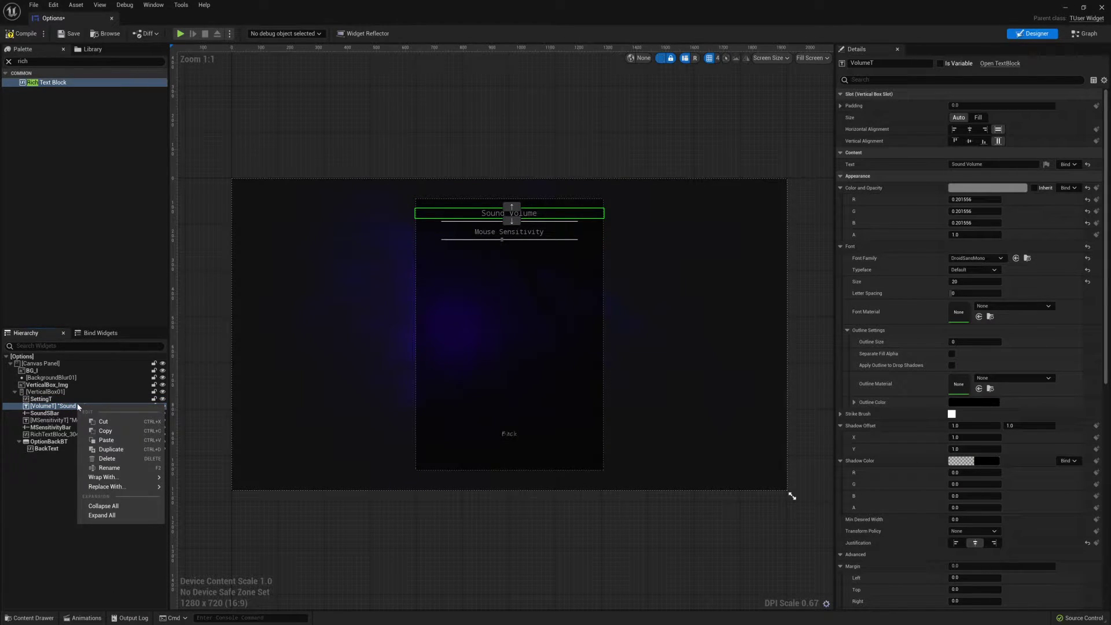
mouse_move(121, 486)
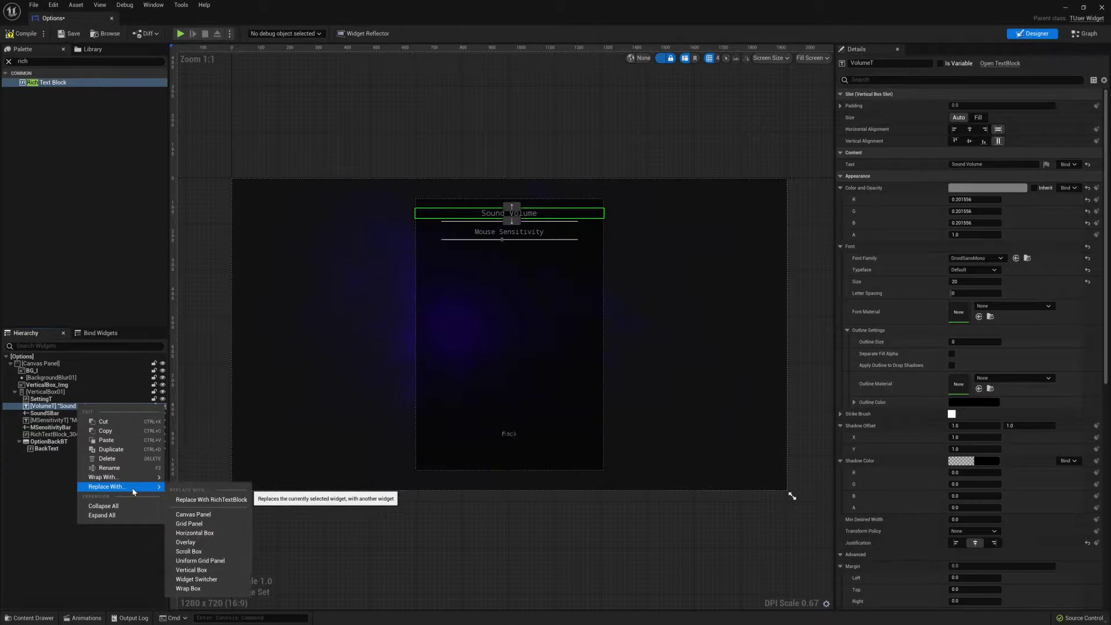
click(209, 500)
Replace the Mouse Sensitivity and Back text widgets with Rich Text Blocks.
click(46, 421)
right_click(46, 424)
mouse_move(121, 487)
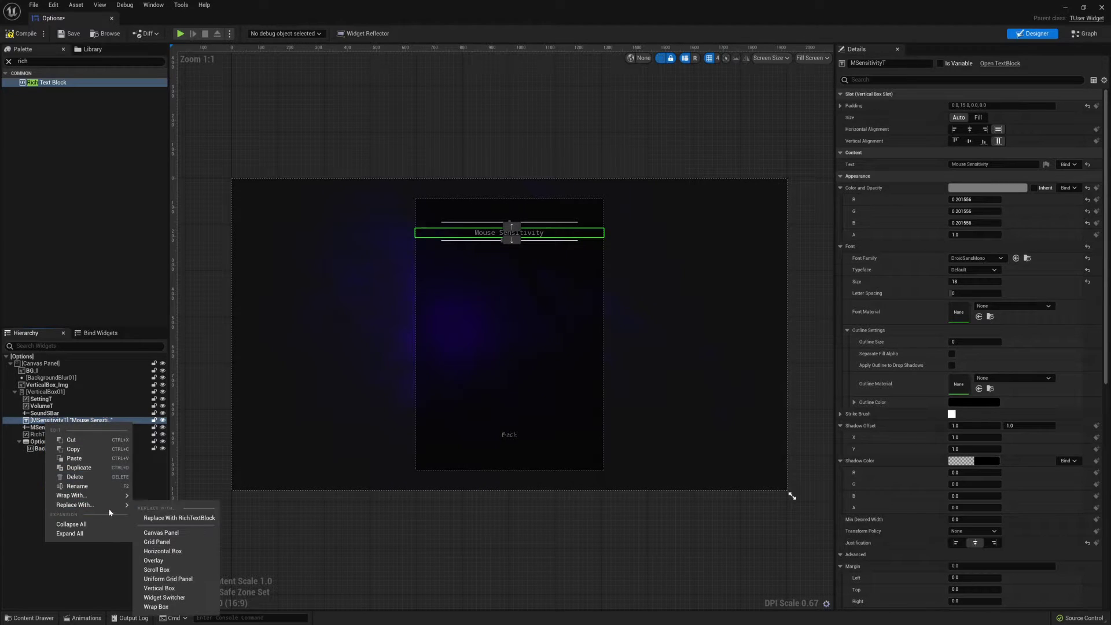
click(174, 506)
click(57, 435)
right_click(51, 448)
mouse_move(121, 512)
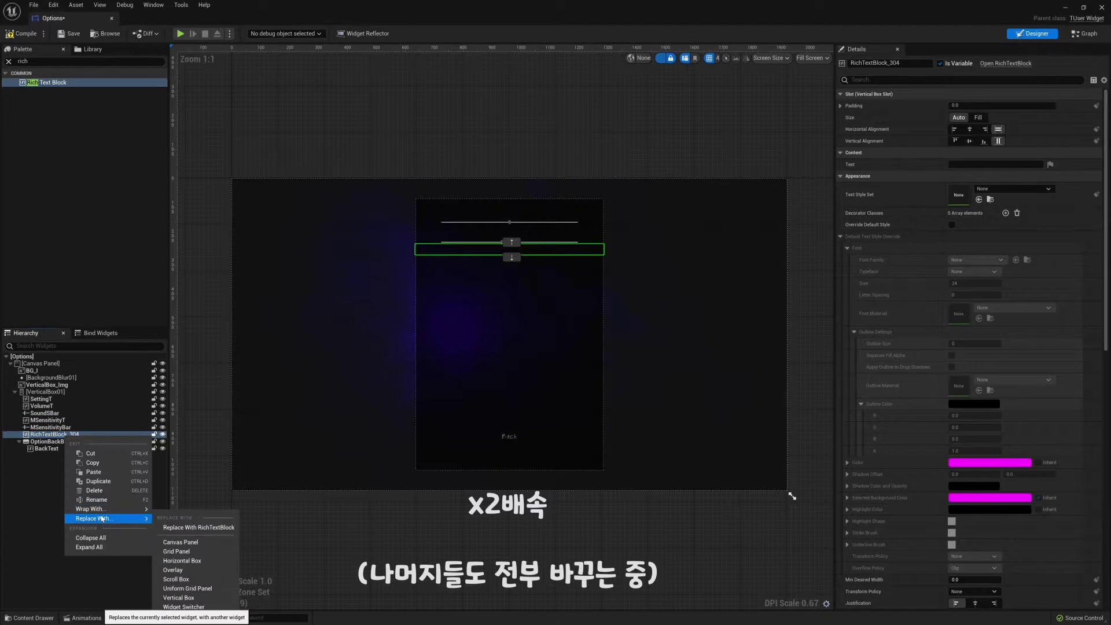
click(179, 528)
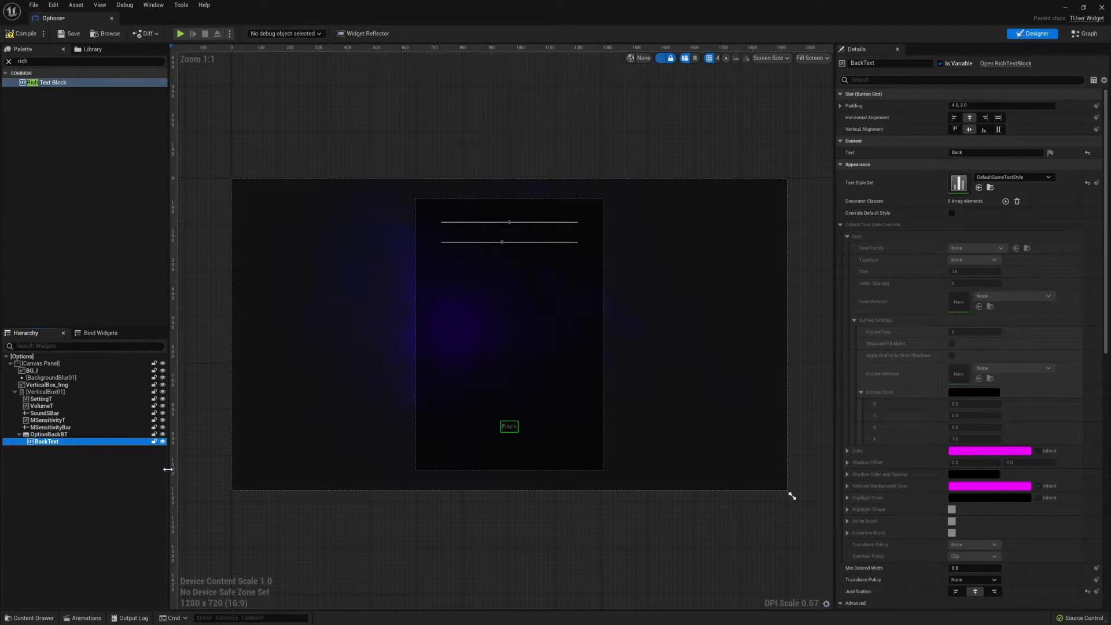
click(52, 398)
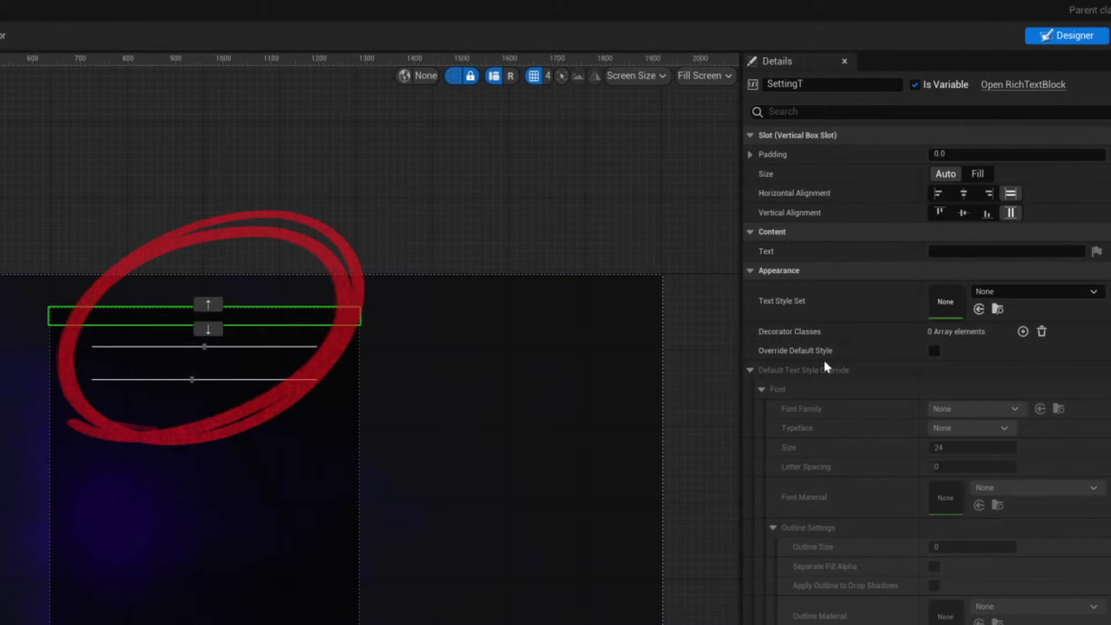
Fill the now-empty SettingT rich text block's Text field with 'Setting'.
click(967, 249)
text(Setting)
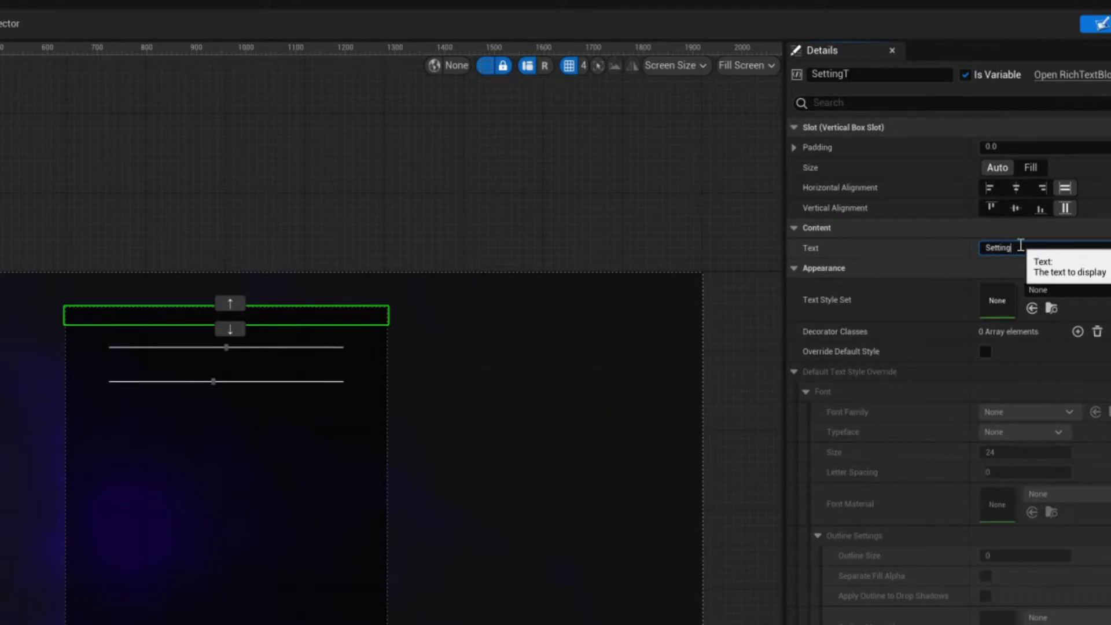
key(Return)
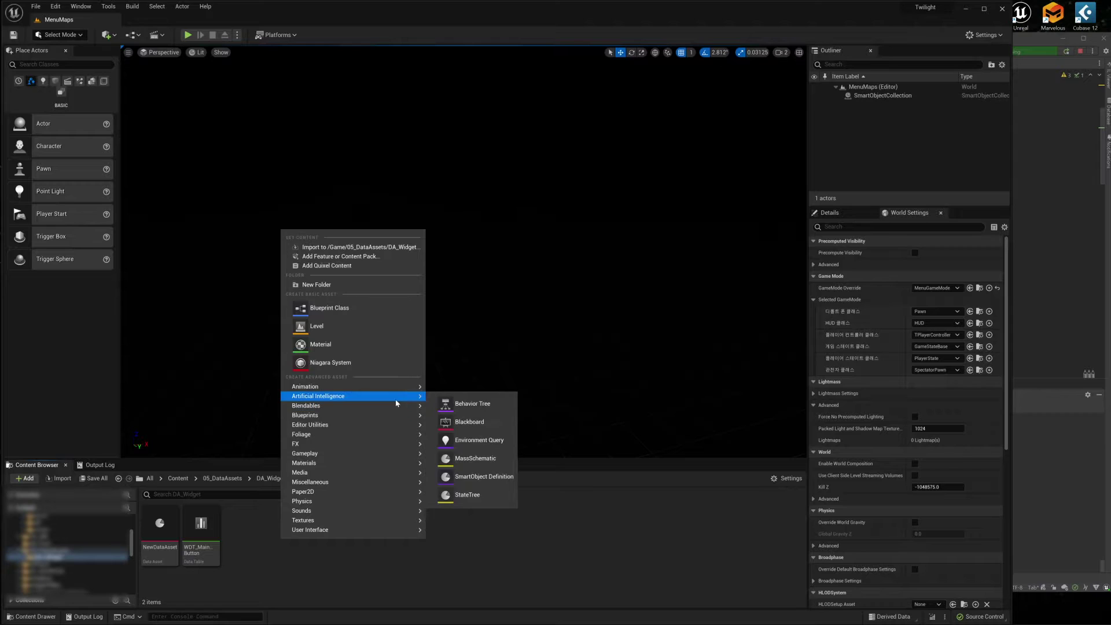
Create the RichTextStyleRow data table DT_DefaultGame in DA_Widget and open it.
mouse_move(405, 482)
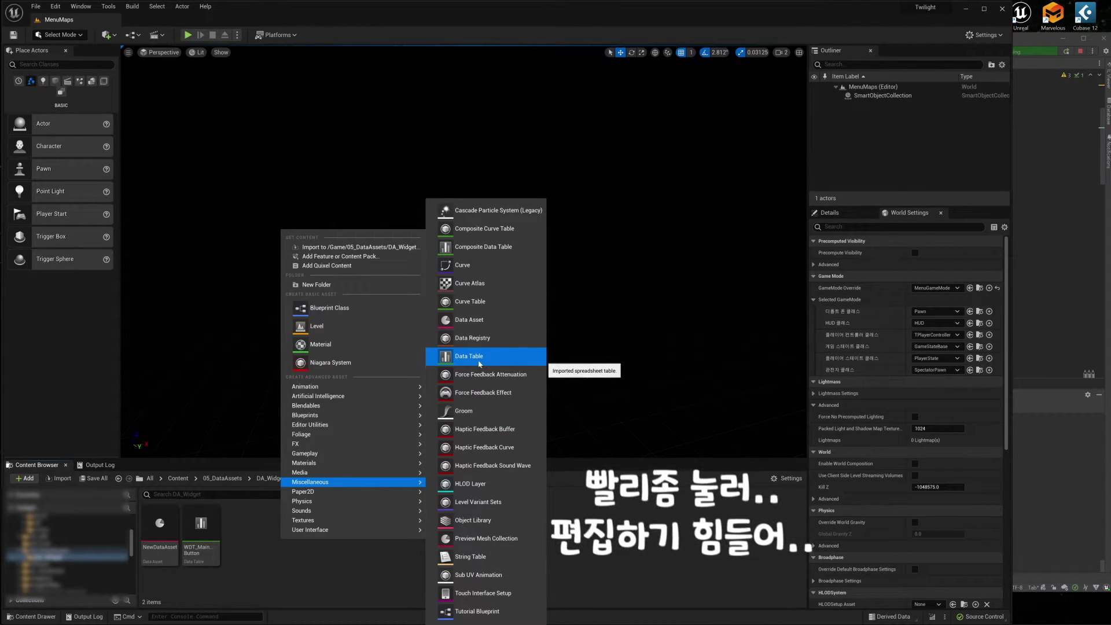
click(463, 359)
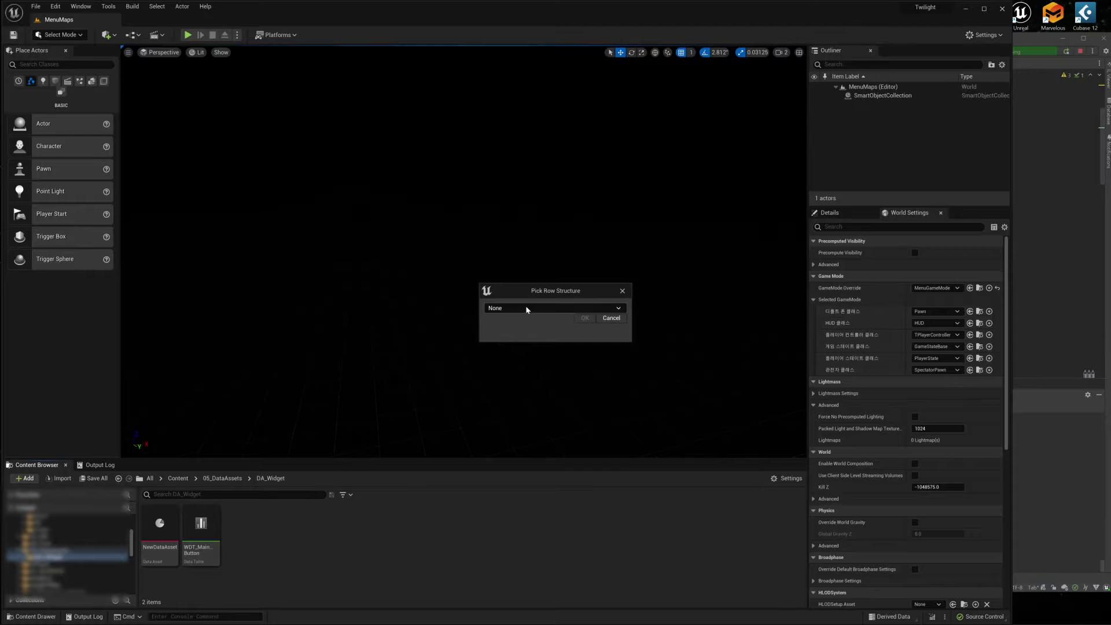
click(526, 306)
text(rich)
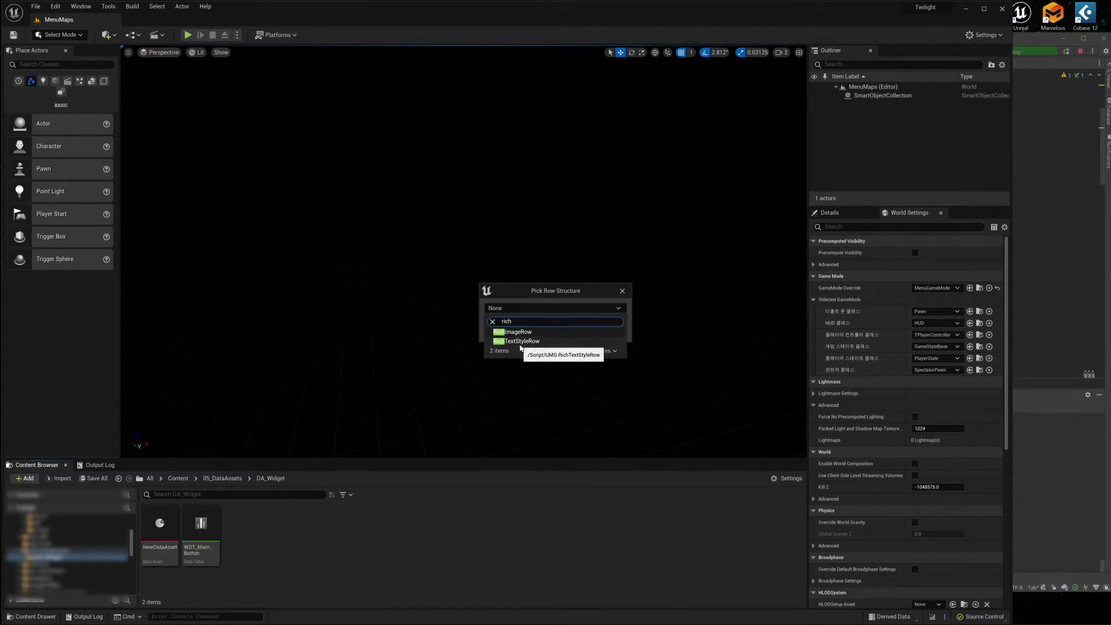
click(532, 341)
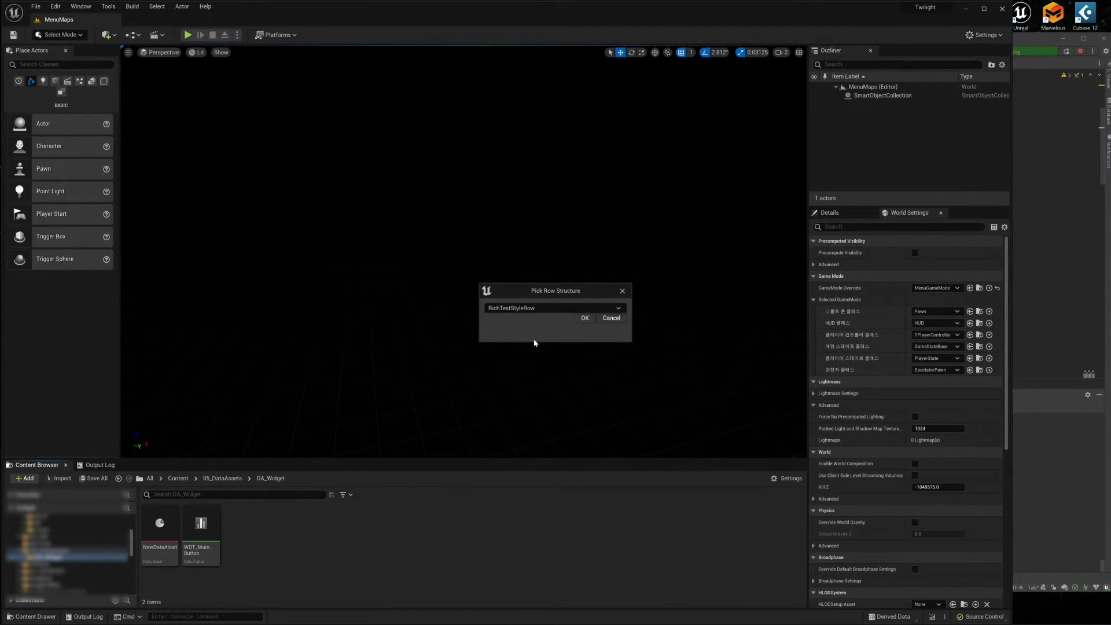
click(584, 317)
text(faultGame)
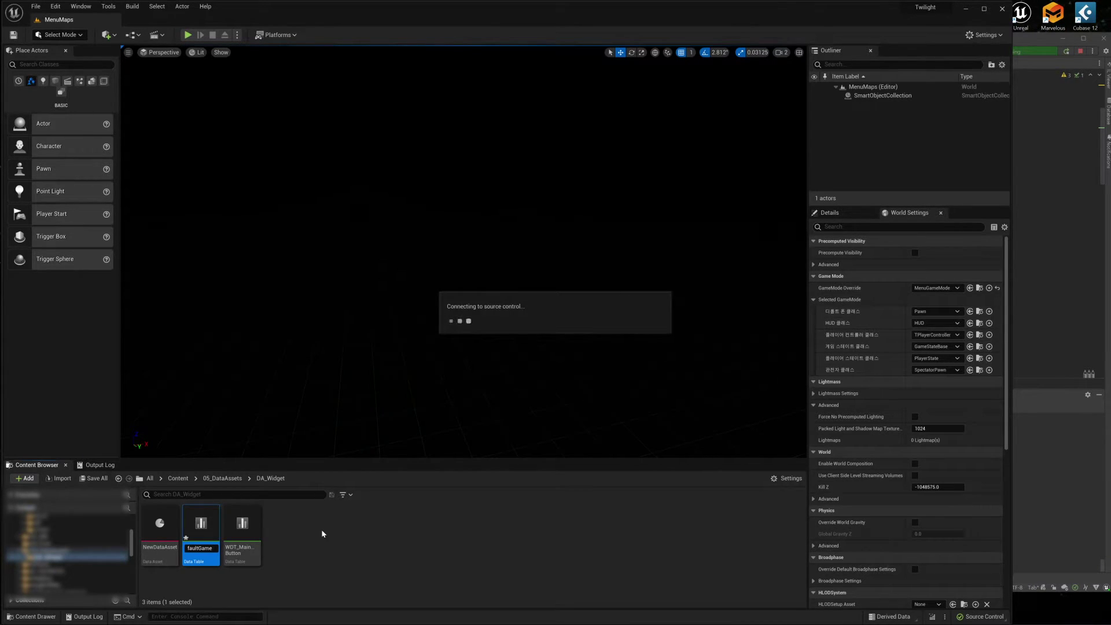
key(Return)
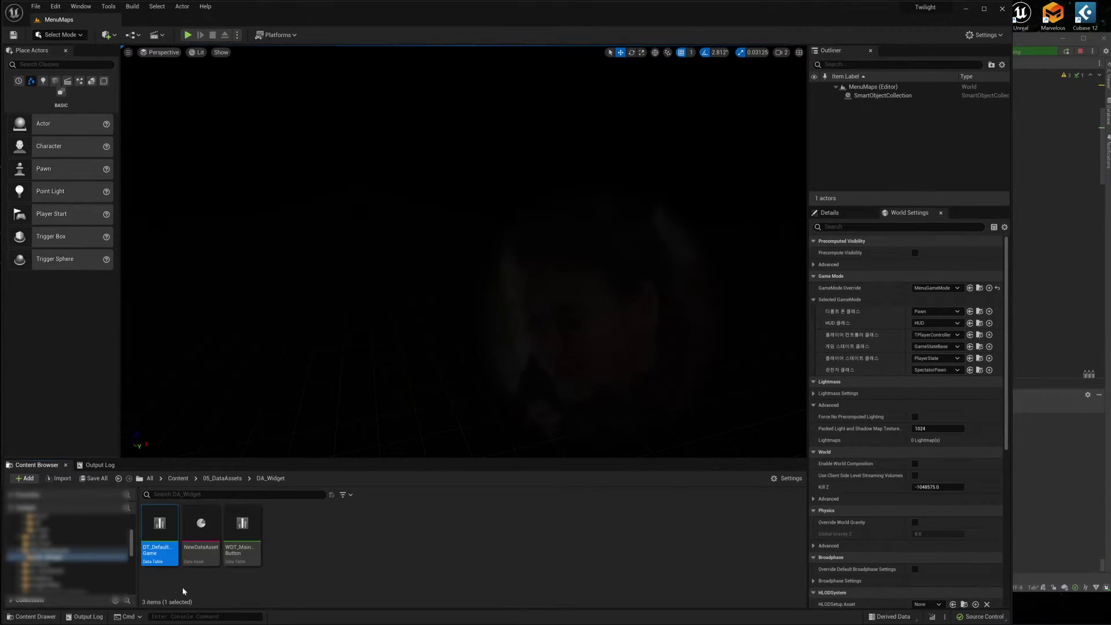
double_click(160, 553)
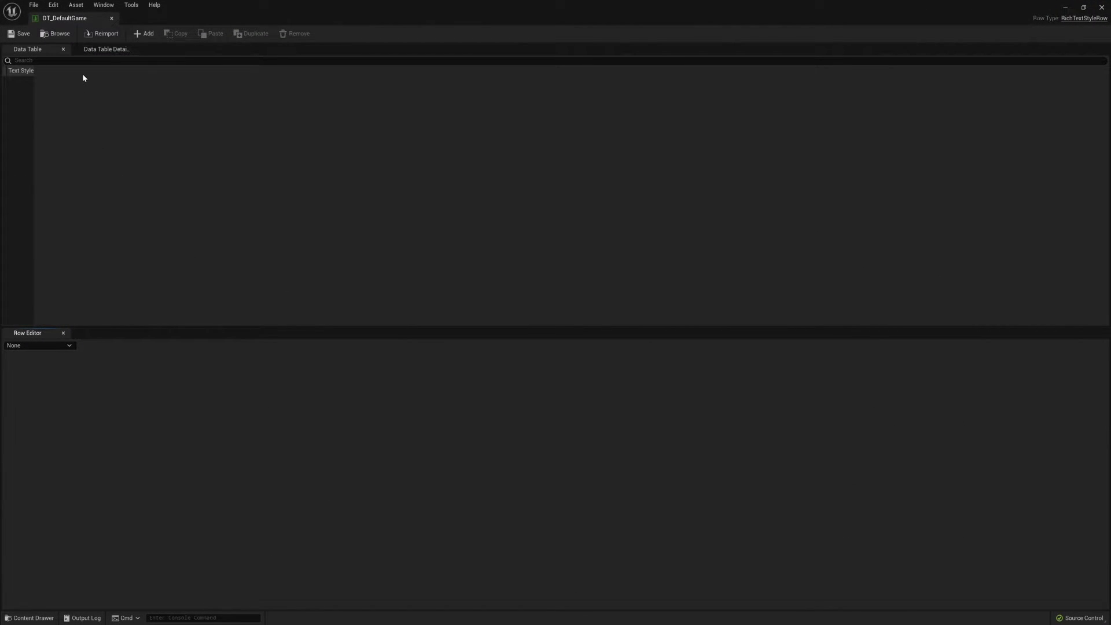
Add a row named Default and set its font family to JSArirang_Font.
click(143, 34)
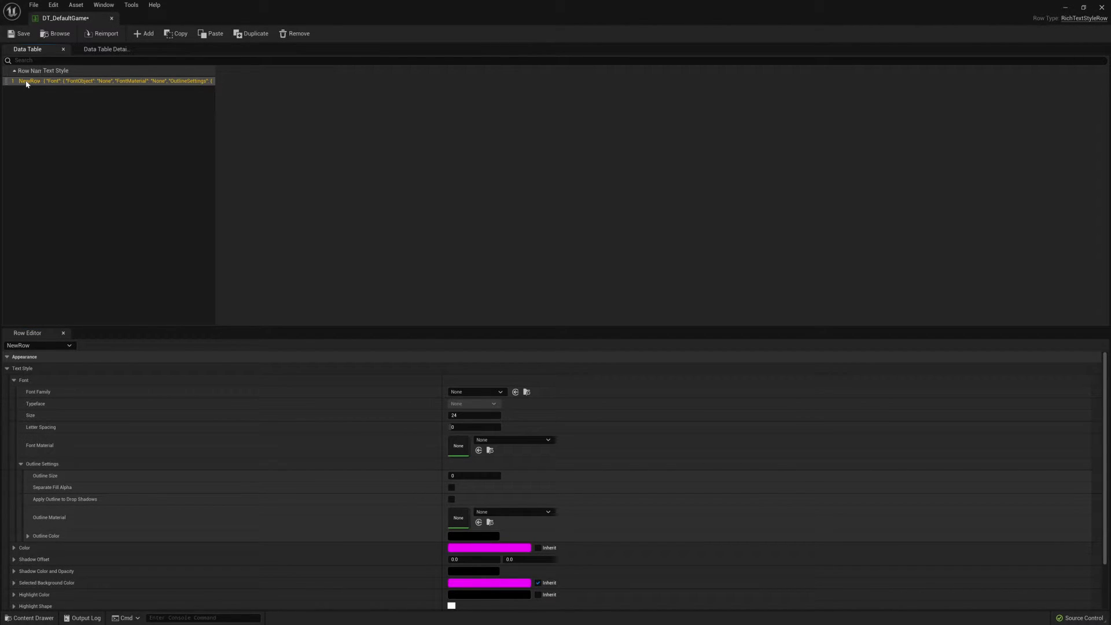
text(Default)
key(Return)
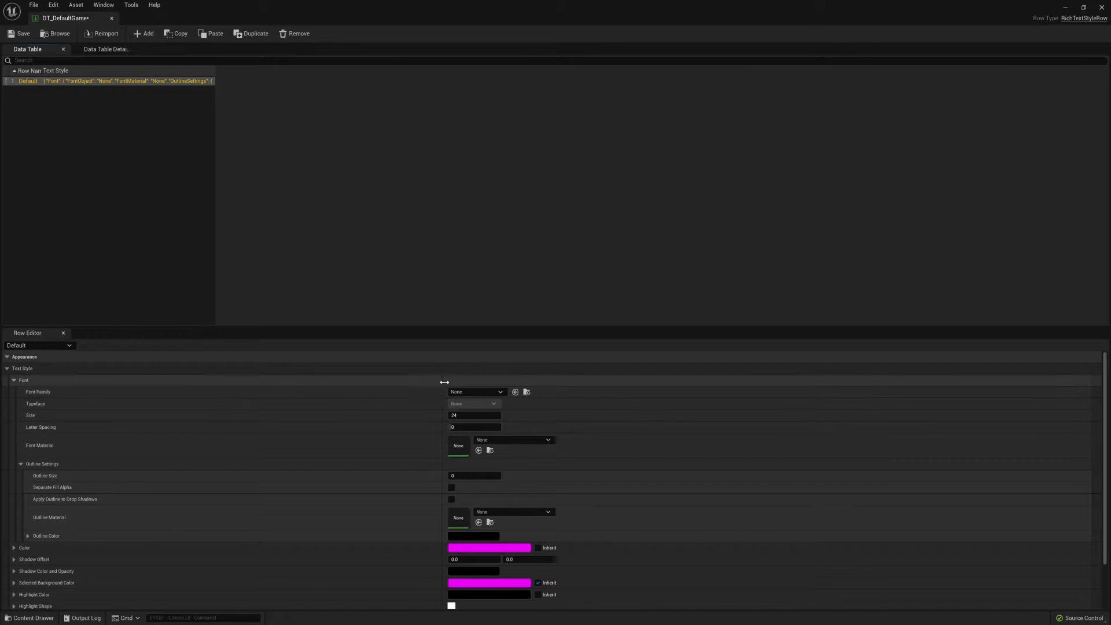
click(487, 392)
text(JS)
click(525, 492)
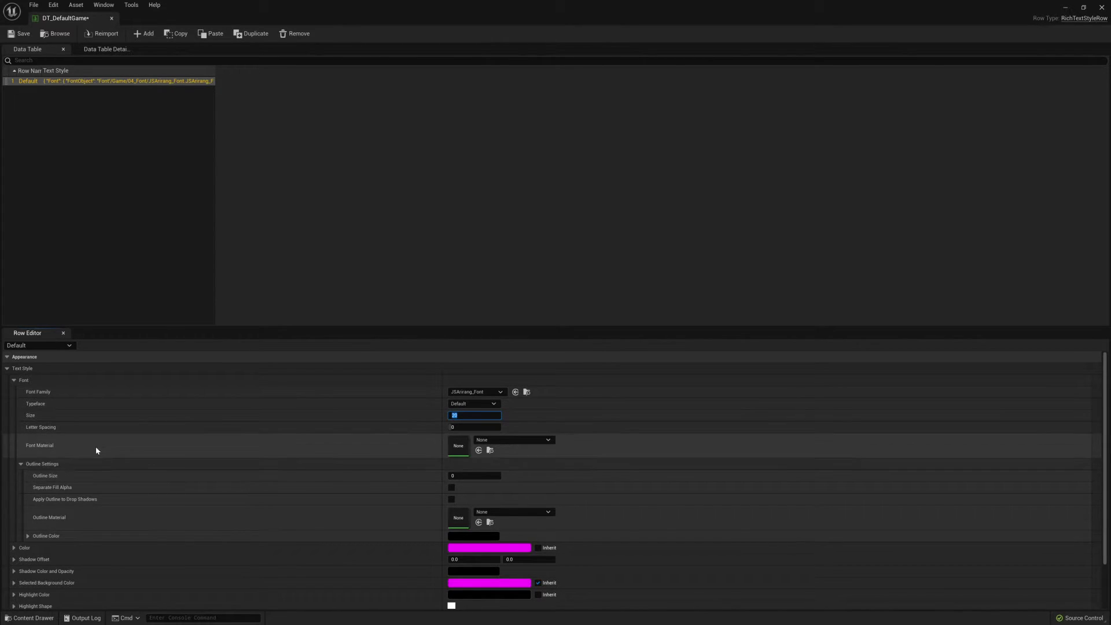
Assign the Default row's font and outline materials, then save DT_DefaultGame.
click(30, 618)
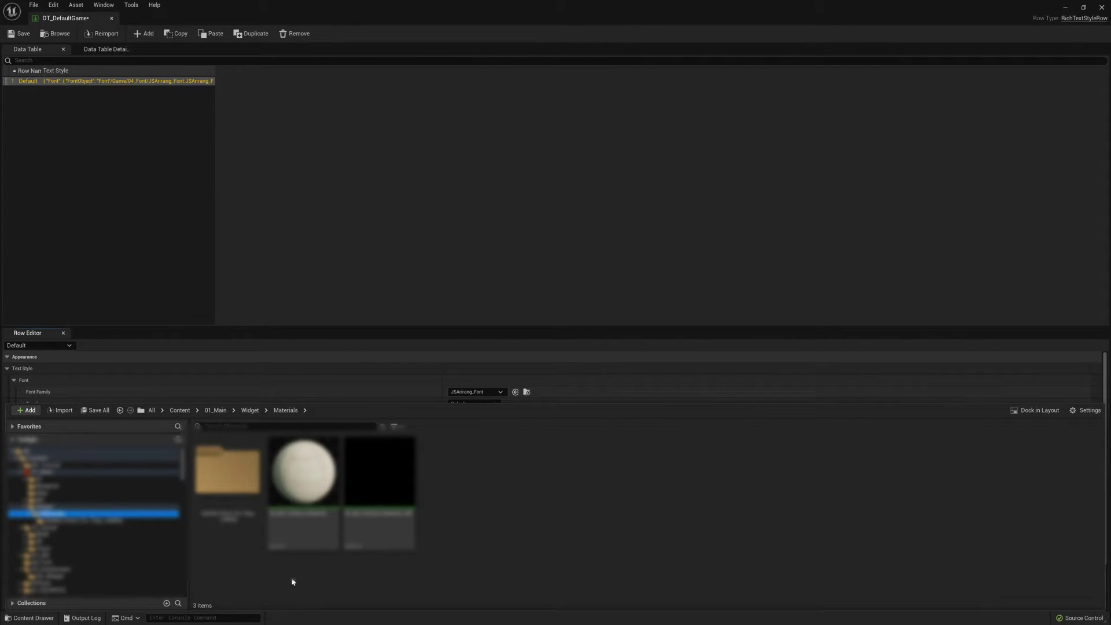
click(110, 520)
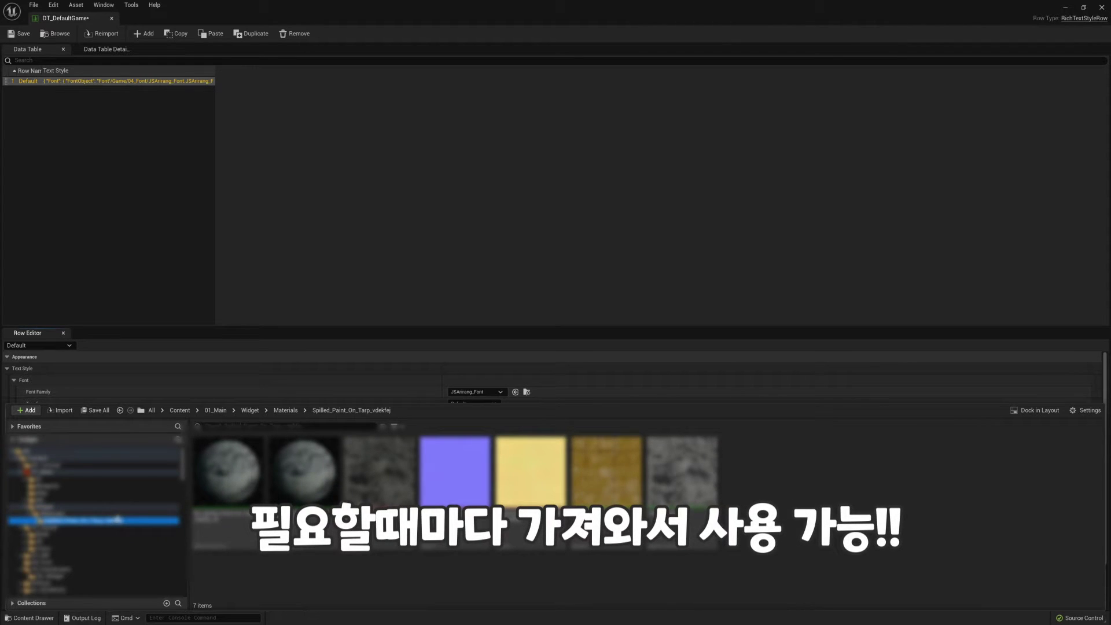
click(675, 472)
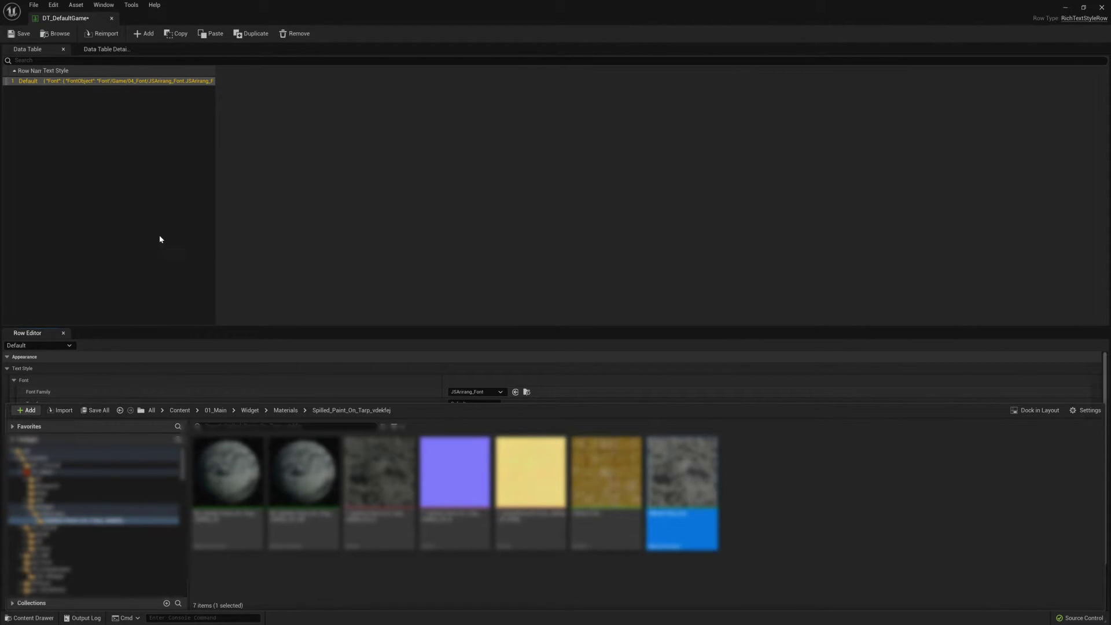
click(151, 275)
click(110, 81)
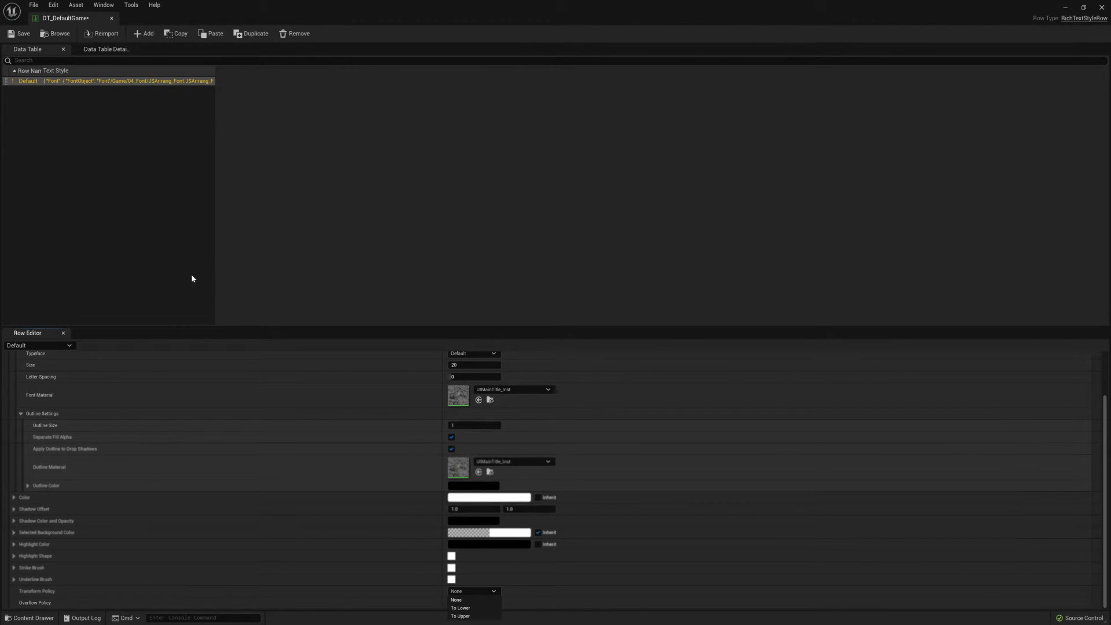
click(141, 210)
click(16, 33)
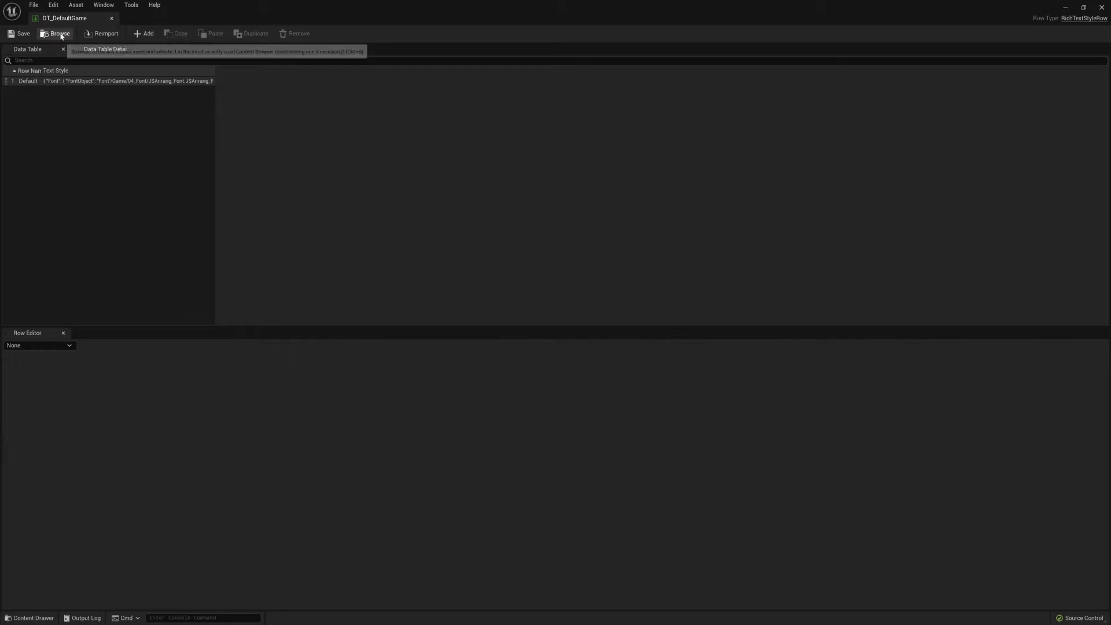
Close the data table editor and open the Options widget blueprint.
click(112, 19)
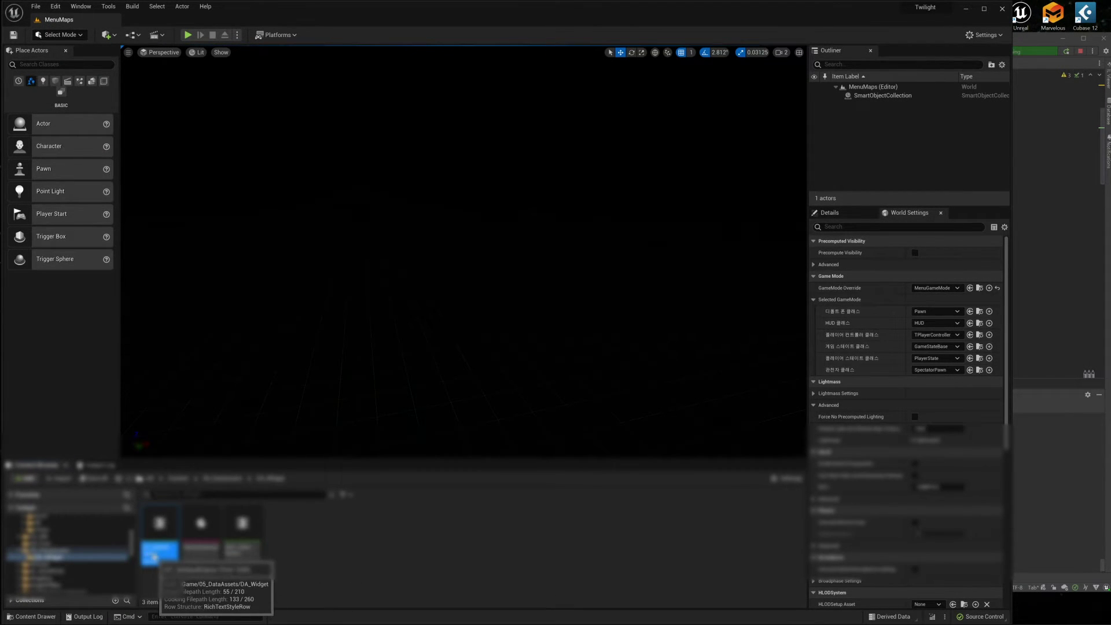
click(43, 574)
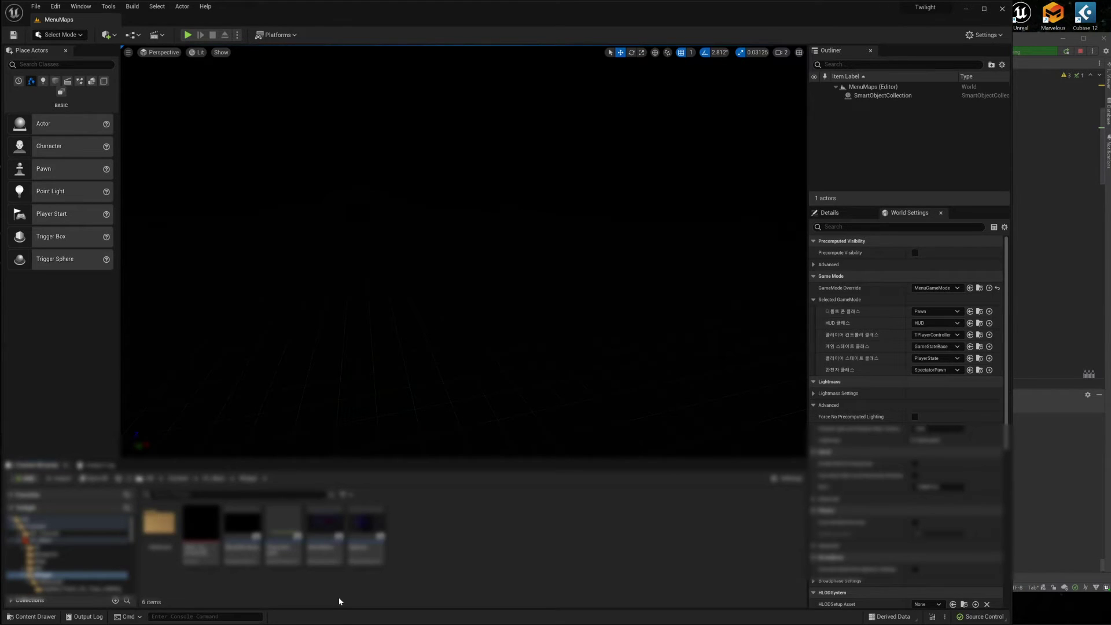
double_click(366, 538)
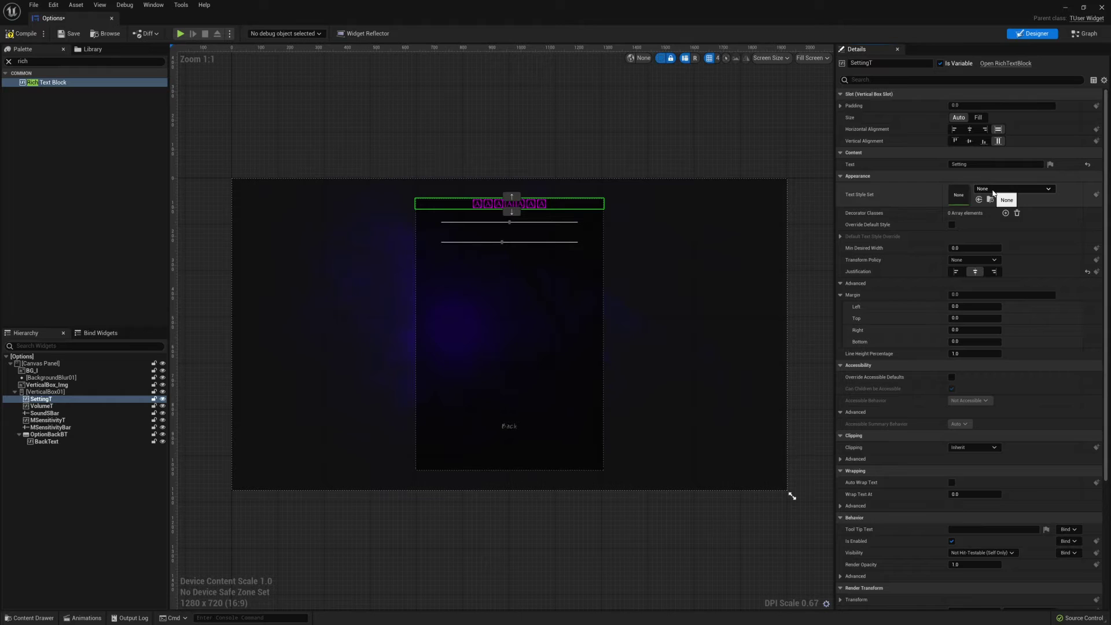
Rename the table DT_DefaultGameFont and assign it as SettingT's Text Style Set.
click(29, 617)
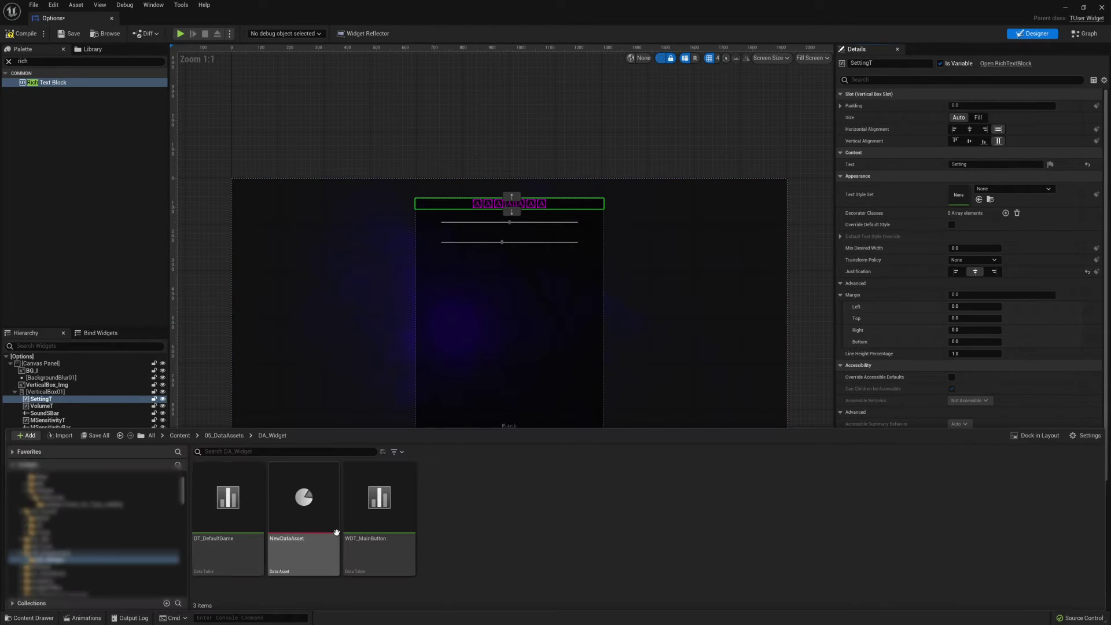
click(234, 570)
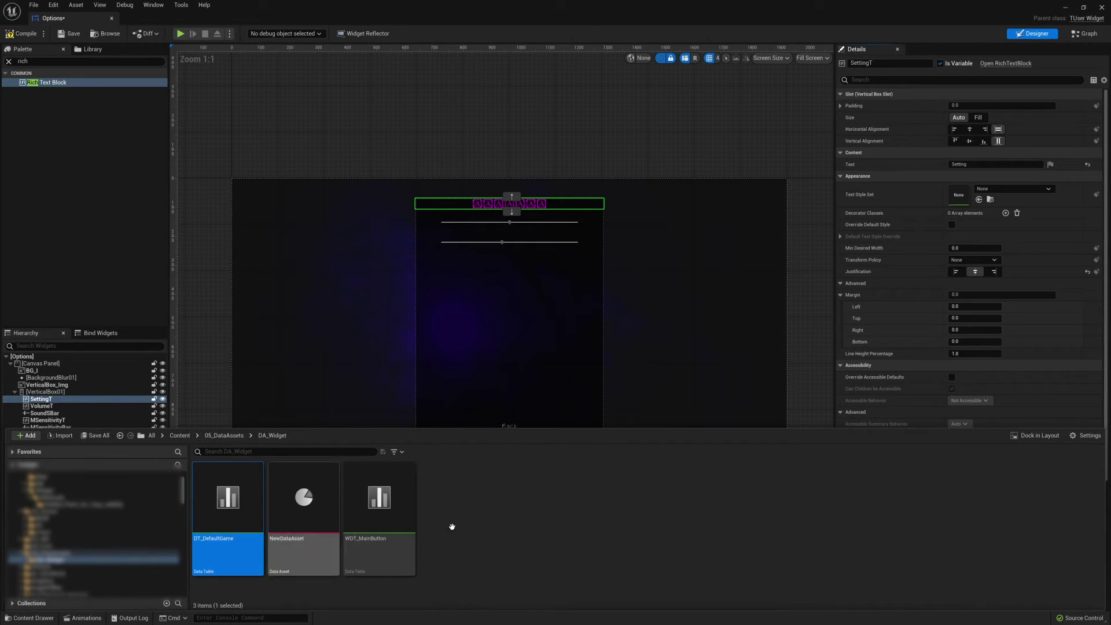
click(220, 538)
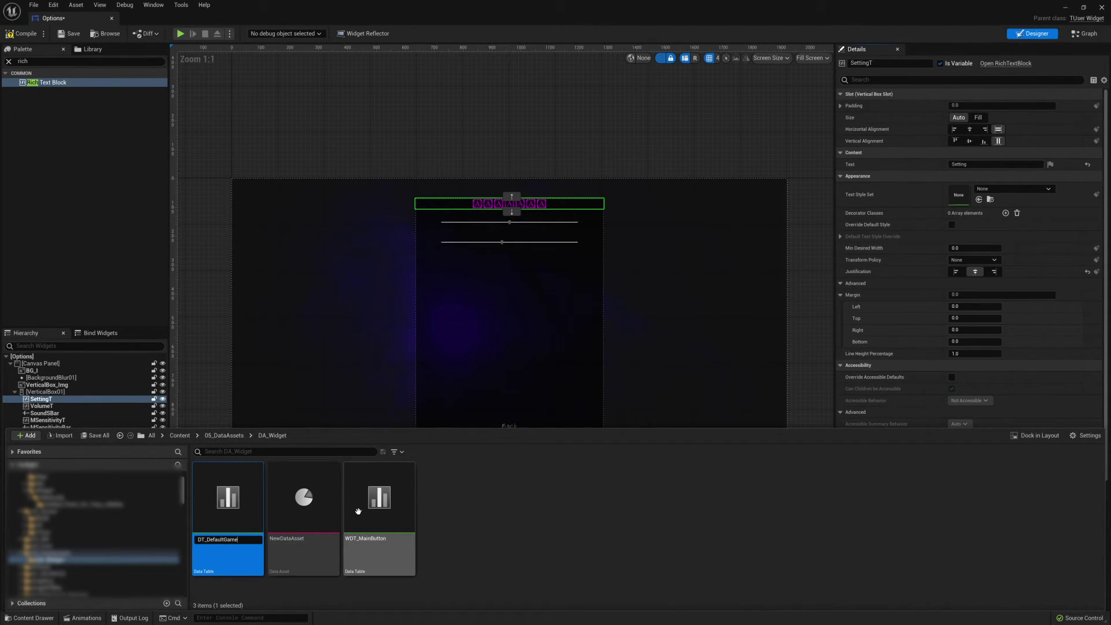
text(Font)
click(789, 496)
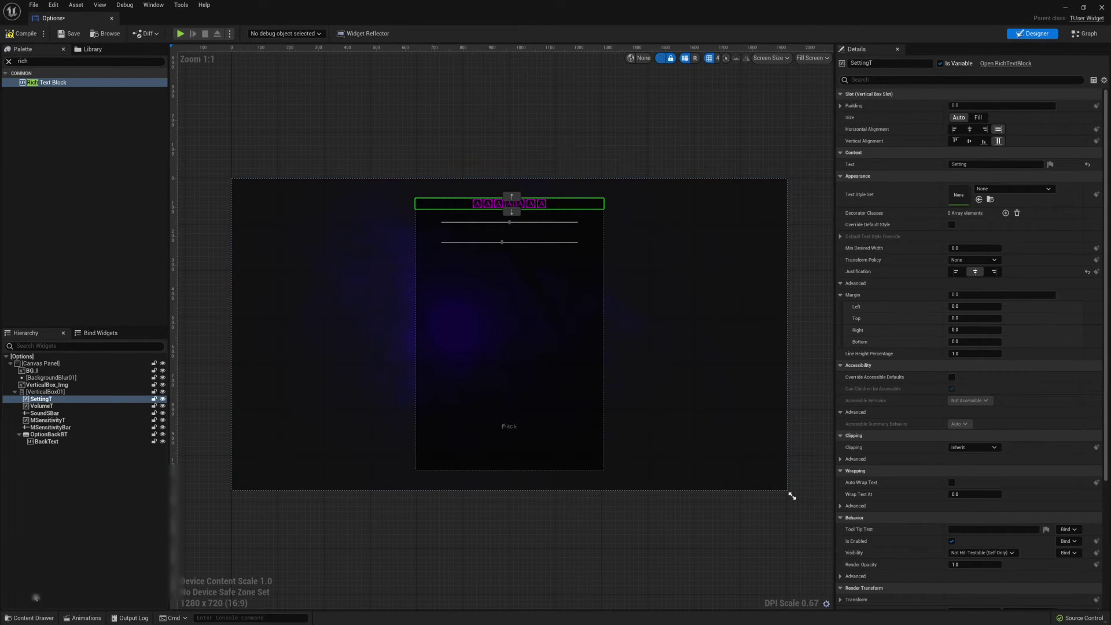
click(30, 616)
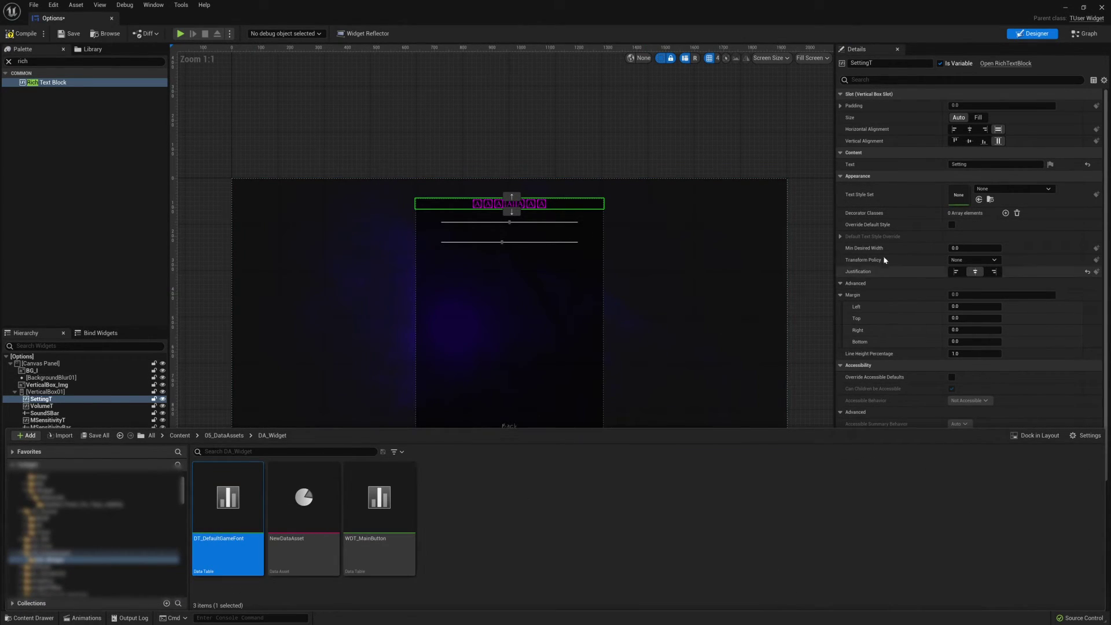
click(982, 202)
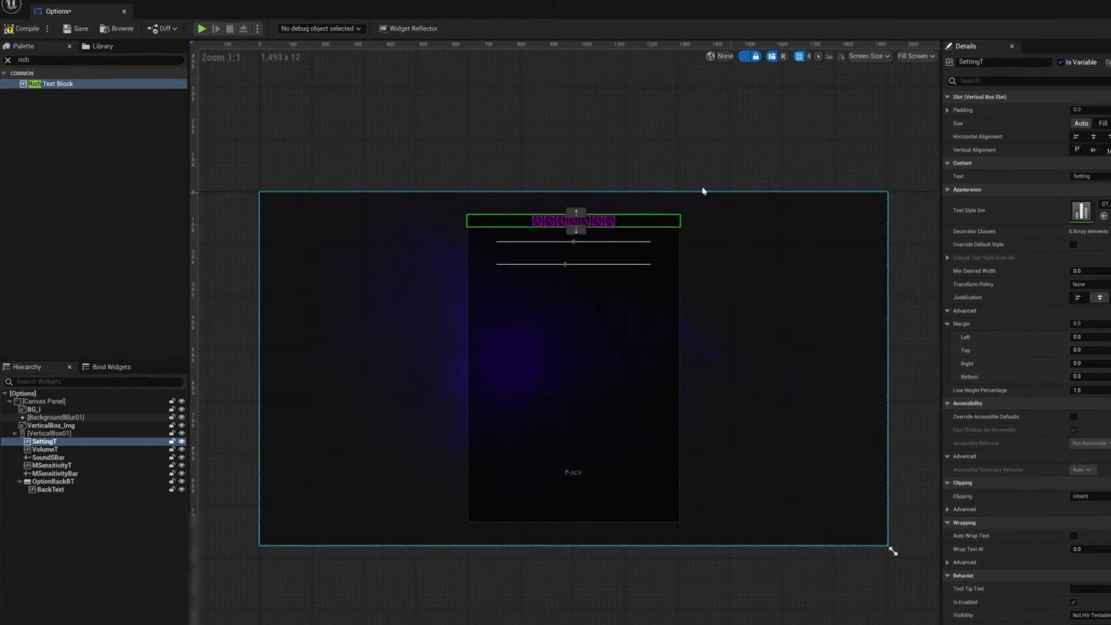
Compile, label VolumeT 'Sound' and MSensitivityT 'Mouse Sensitivity', then save the widget.
click(23, 18)
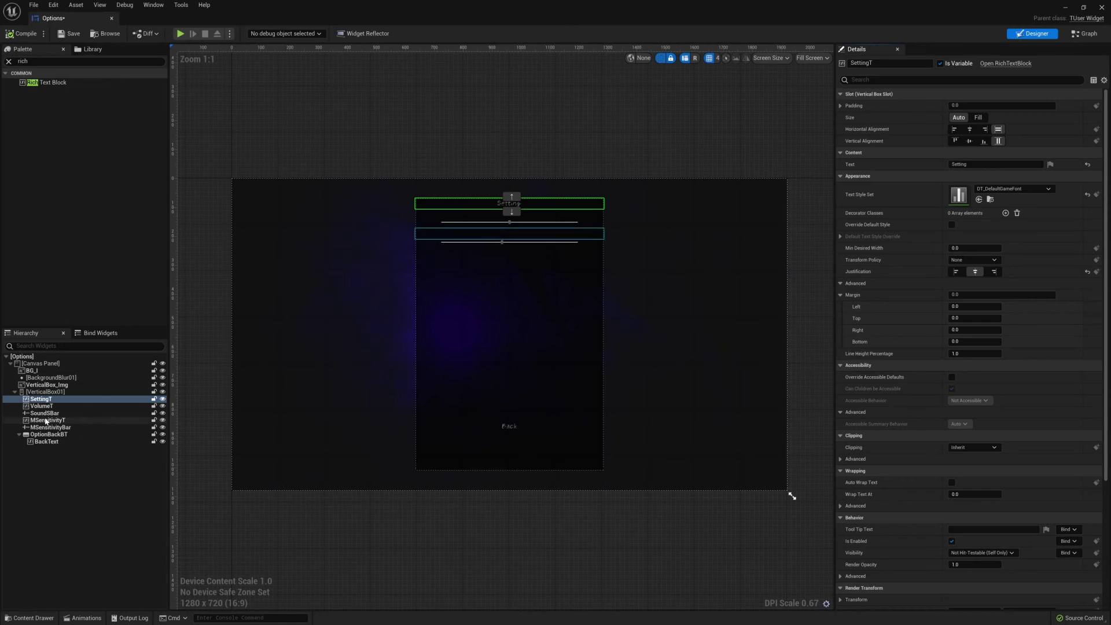
click(42, 406)
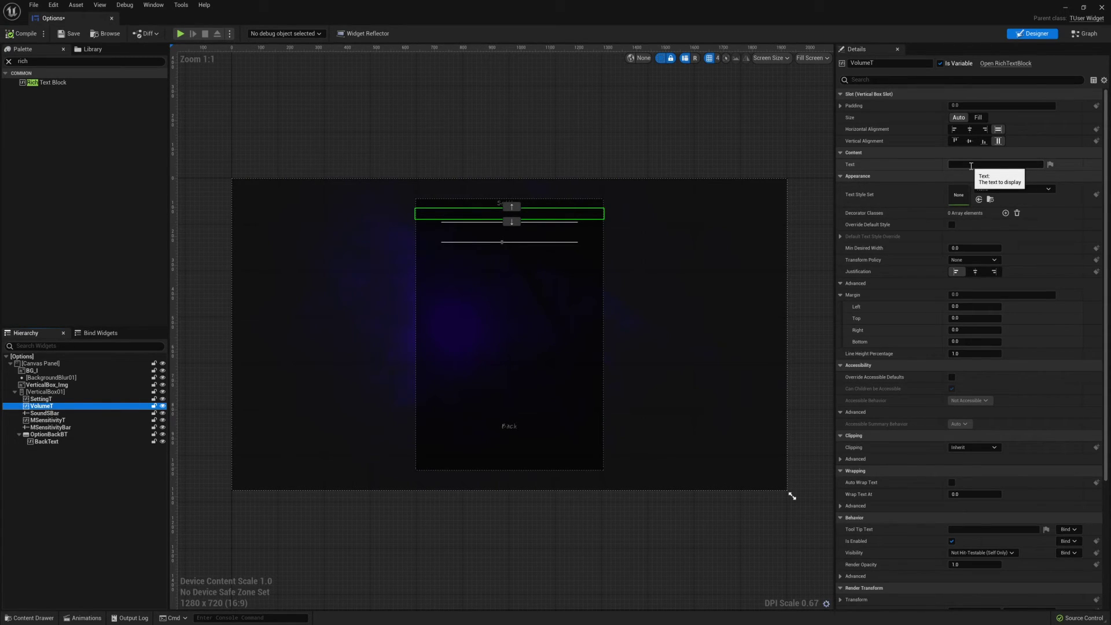
text(VolumeT)
key(Return)
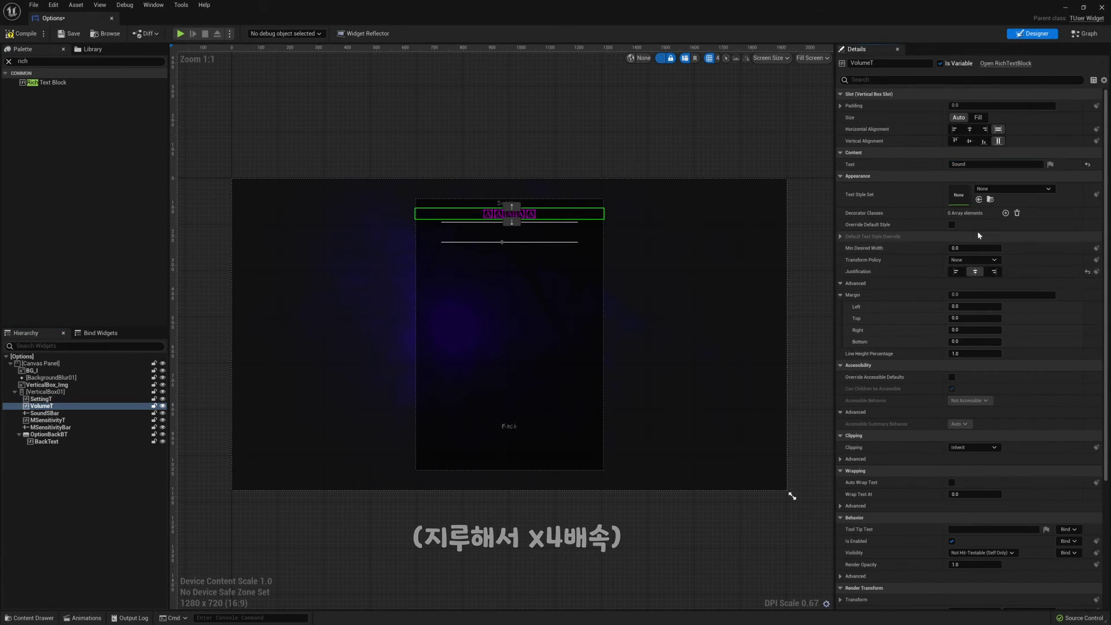
click(48, 420)
click(995, 165)
text(Mouse Sensitivity)
key(Return)
key(ctrl+s)
Select the Sound slider, zoom the designer view, and select the SettingT title label.
click(508, 222)
scroll(508, 222, up, 5)
scroll(508, 222, up, 3)
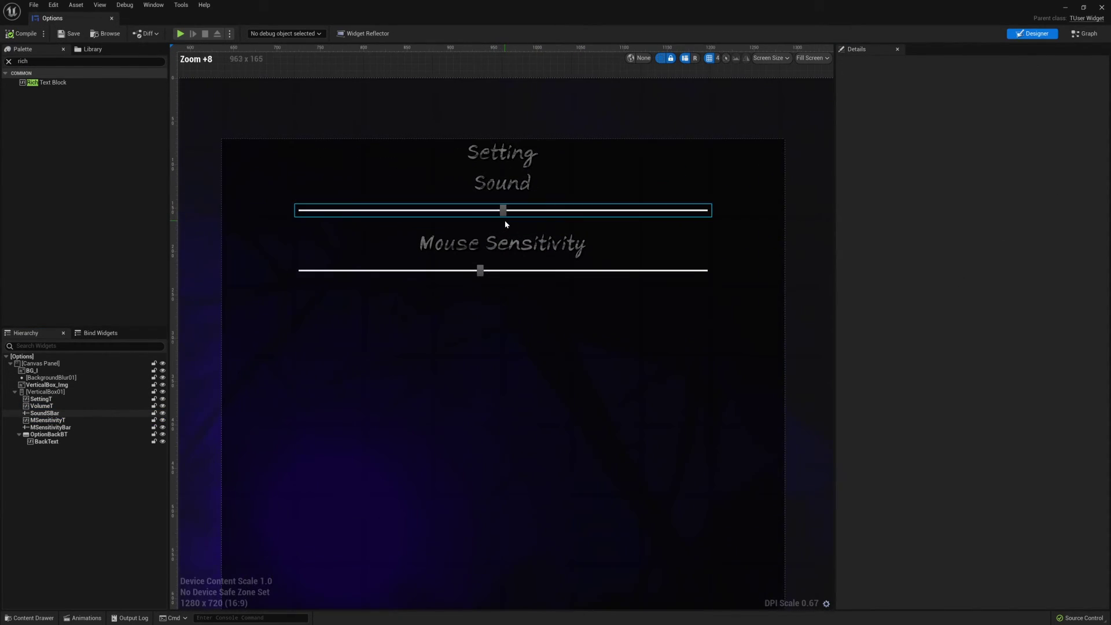
scroll(577, 193, down, 3)
scroll(421, 214, down, 3)
scroll(421, 215, down, 2)
click(474, 197)
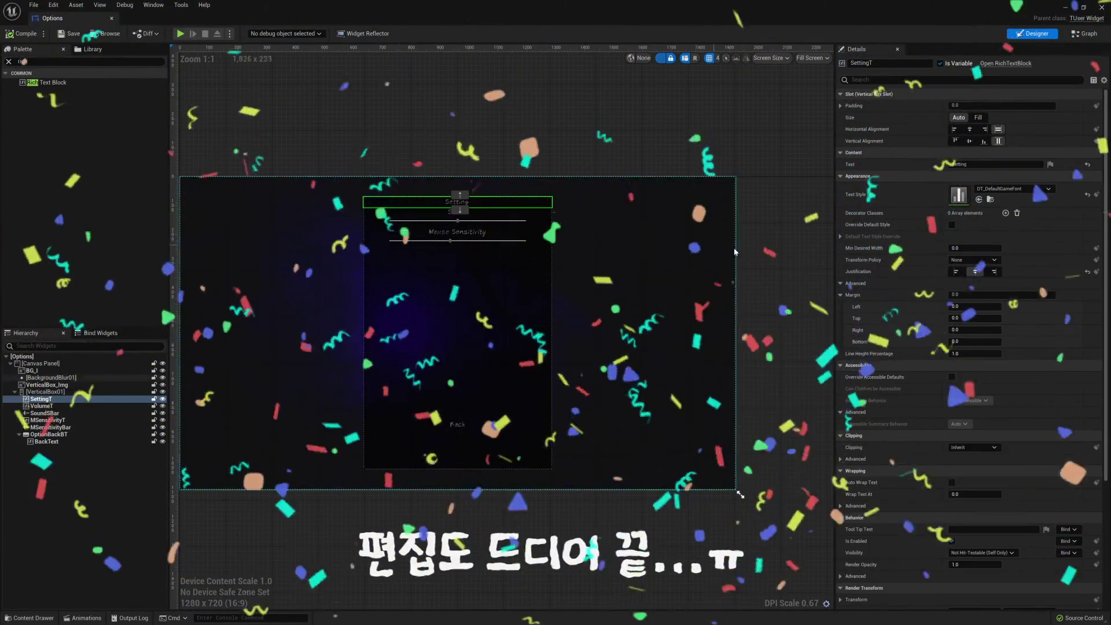